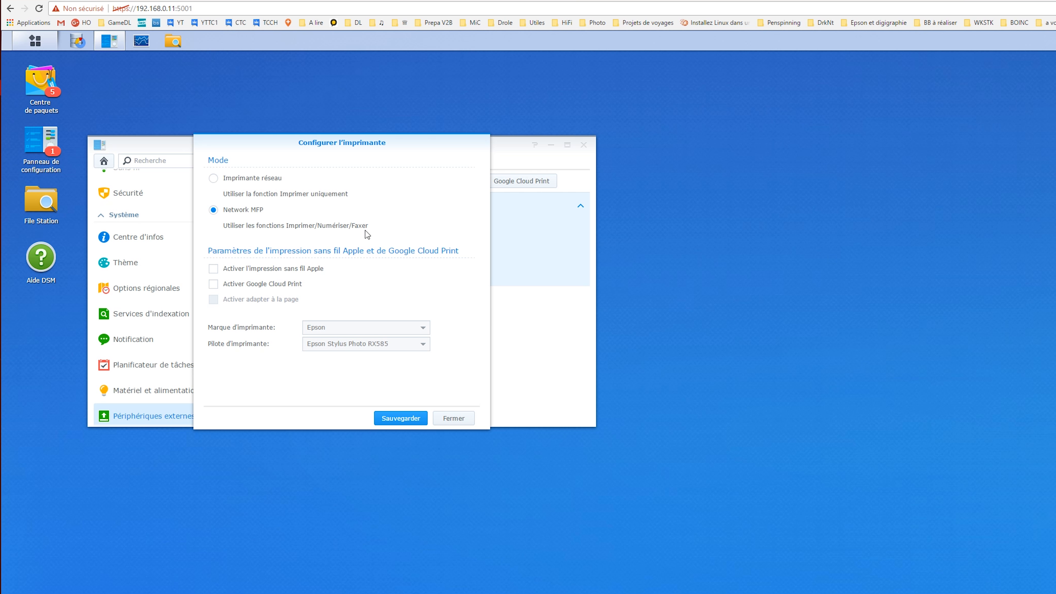
# Step: Try to enable Apple wireless printing and Google Cloud Print for the Network MFP printer
pyautogui.click(214, 270)
pyautogui.click(412, 302)
pyautogui.click(214, 284)
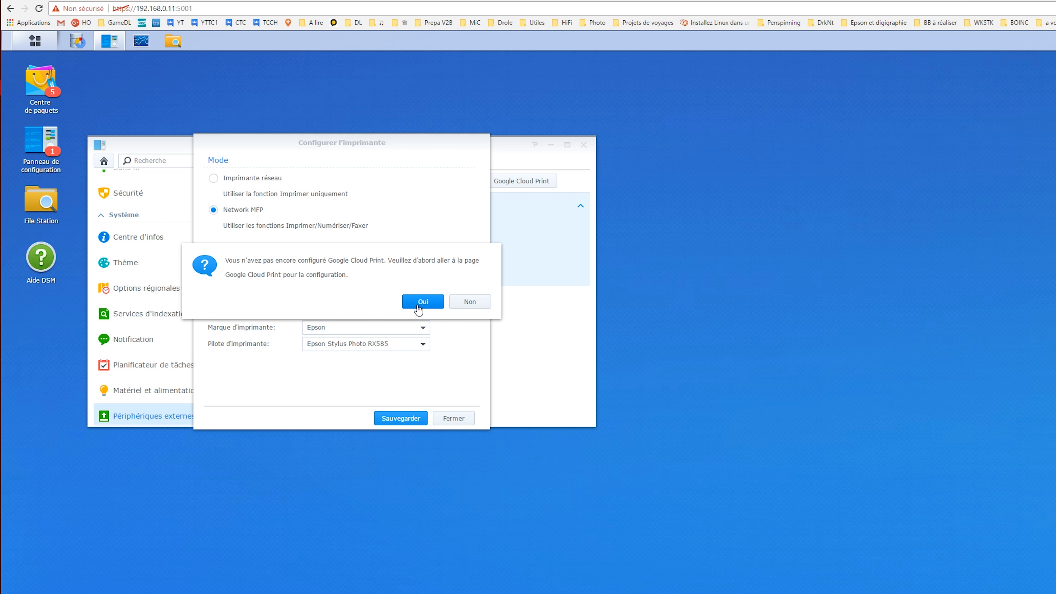
pyautogui.click(413, 302)
pyautogui.click(453, 321)
# Step: Review the Network MFP printer's mode and driver configuration, try to save it, and close the configuration
pyautogui.click(432, 180)
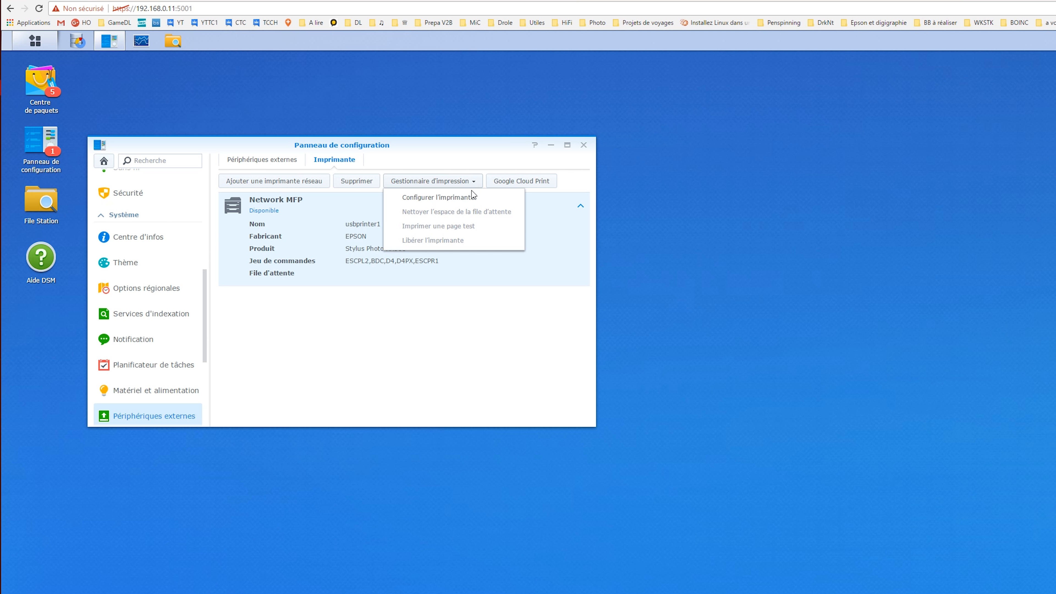
pyautogui.click(471, 200)
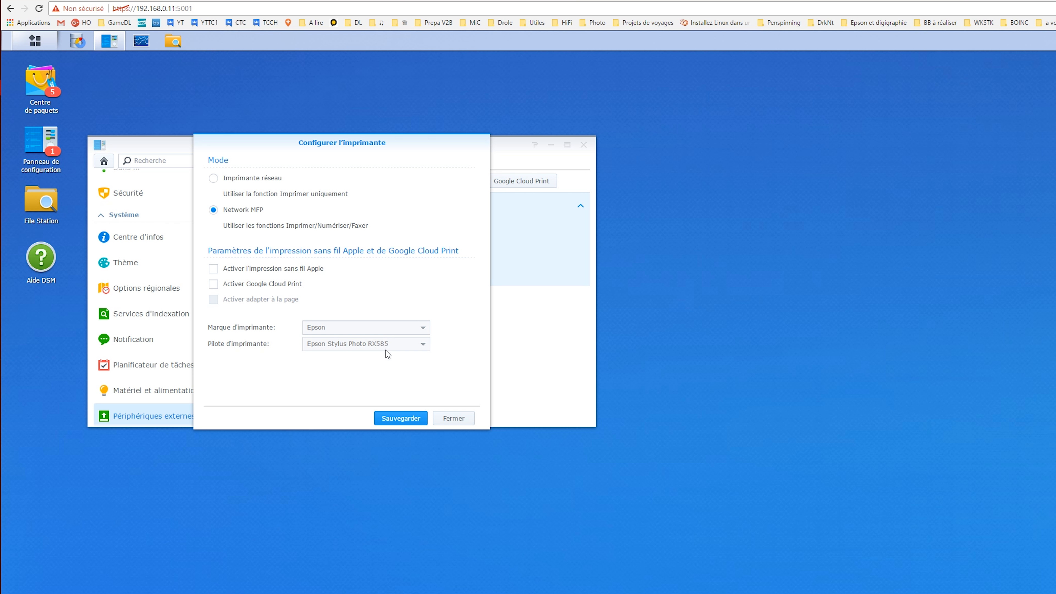
pyautogui.click(407, 420)
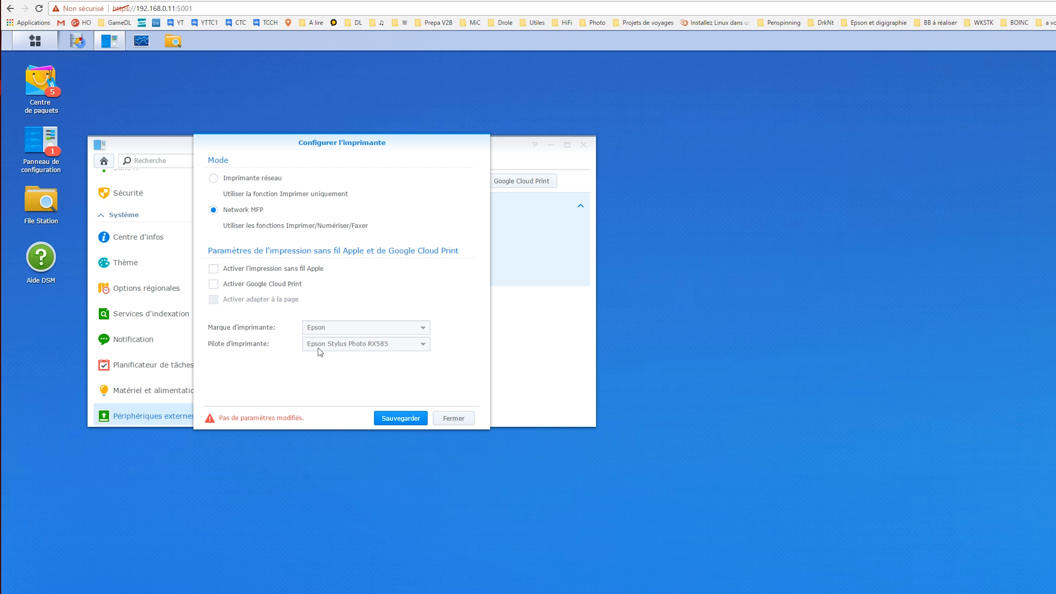
pyautogui.click(454, 419)
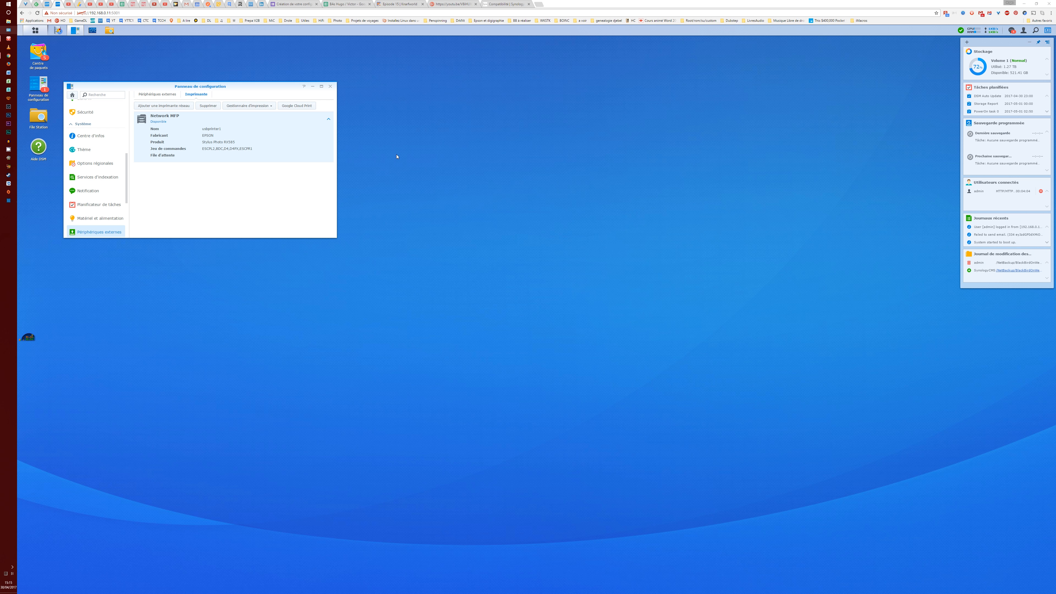
# Step: Switch to the Windows Control Panel and open Périphériques et imprimantes under Matériel et audio
pyautogui.click(8, 30)
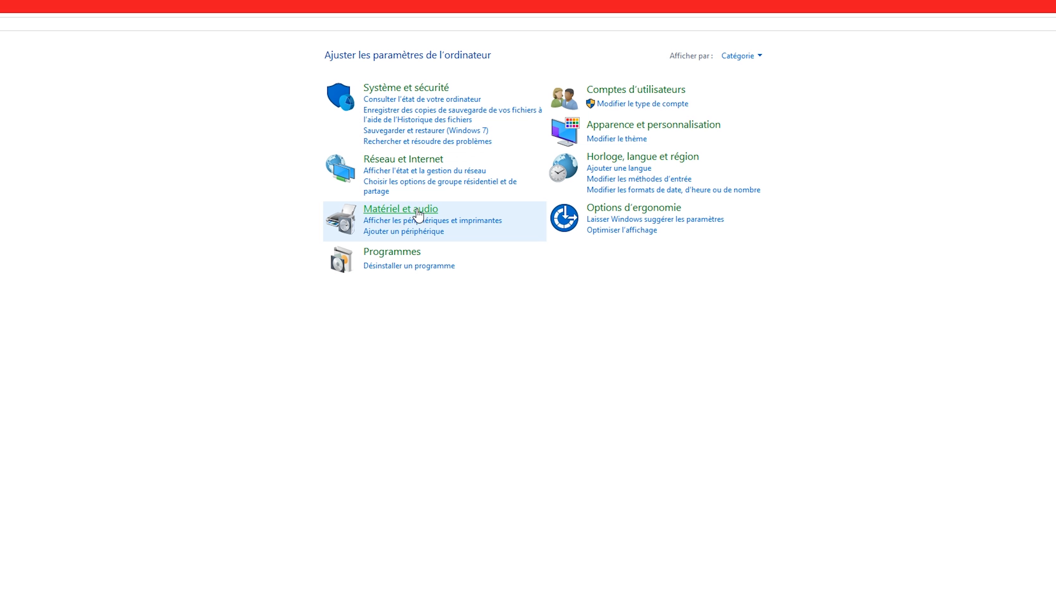
pyautogui.click(420, 209)
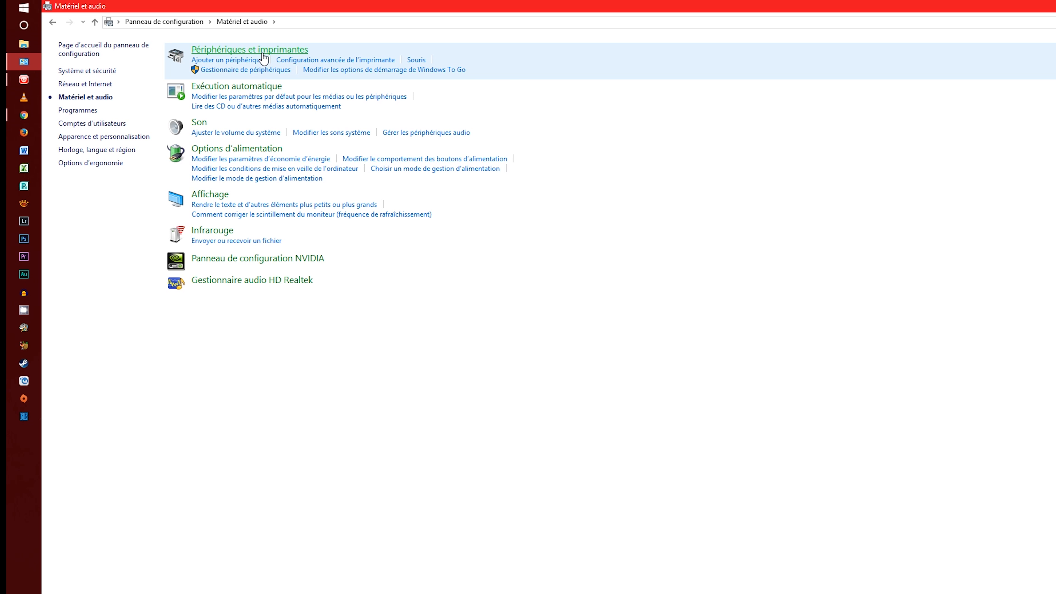
pyautogui.click(263, 52)
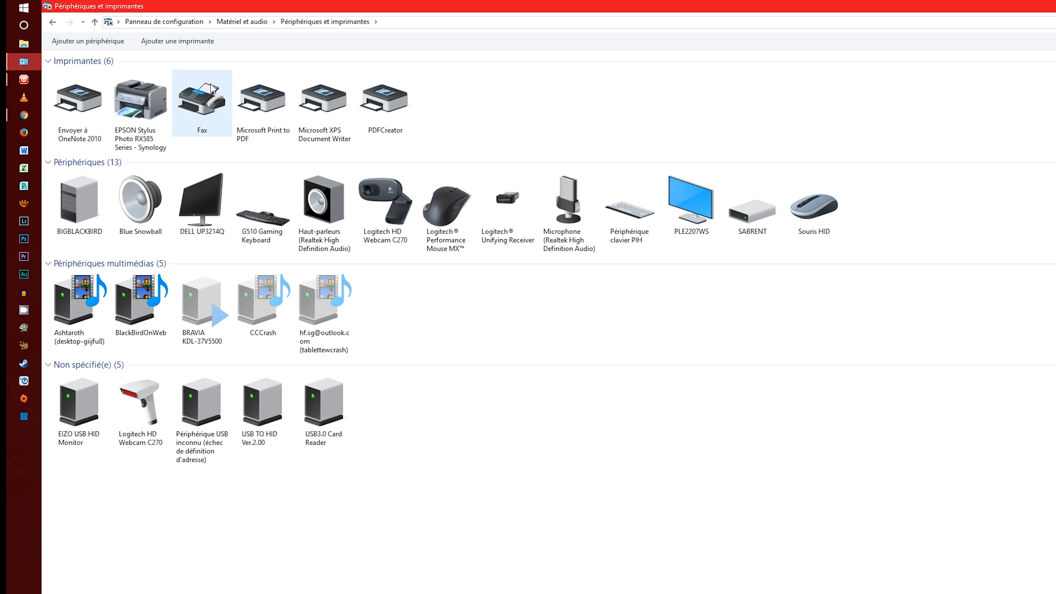
# Step: Start adding an unlisted printer using a TCP/IP address or host name
pyautogui.click(183, 47)
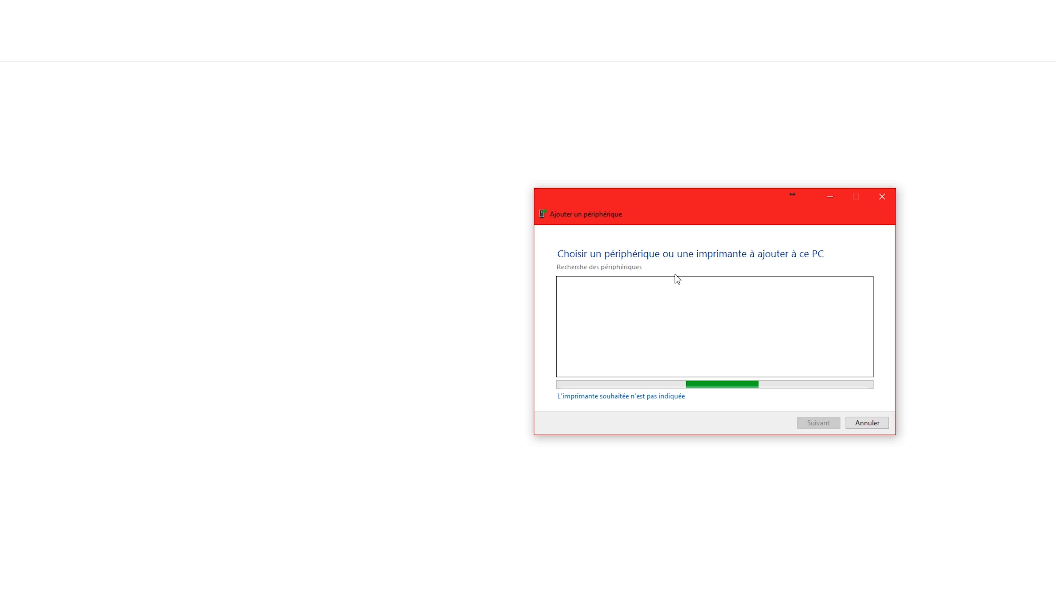
pyautogui.click(633, 398)
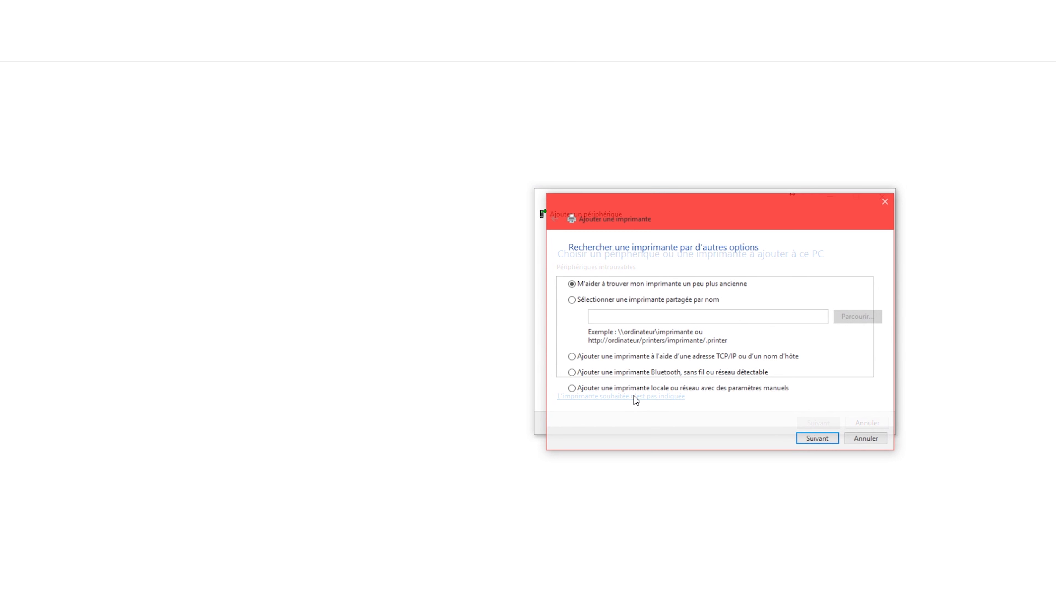
pyautogui.click(571, 357)
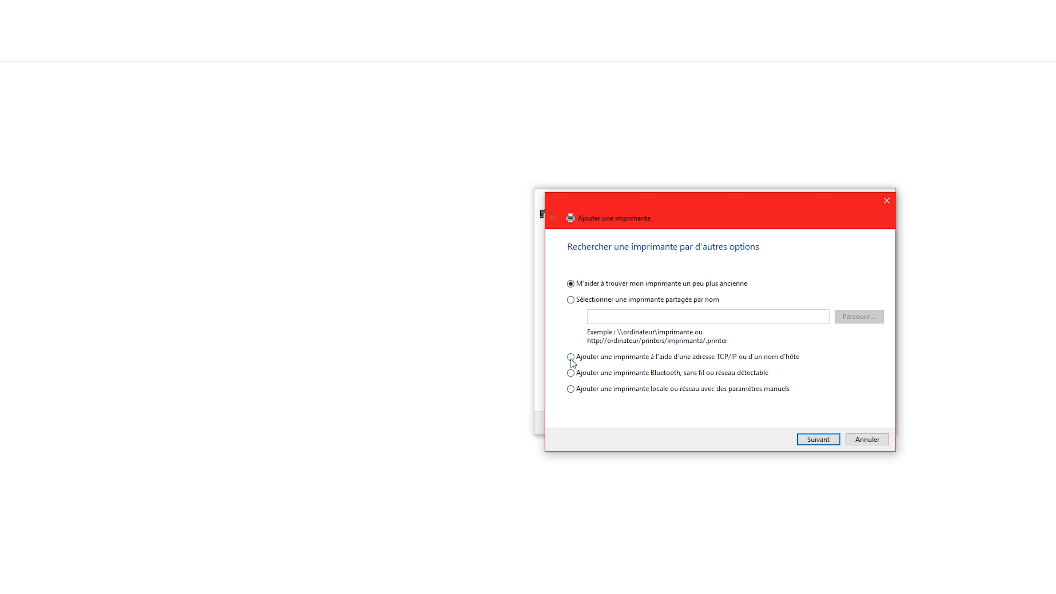
pyautogui.click(818, 440)
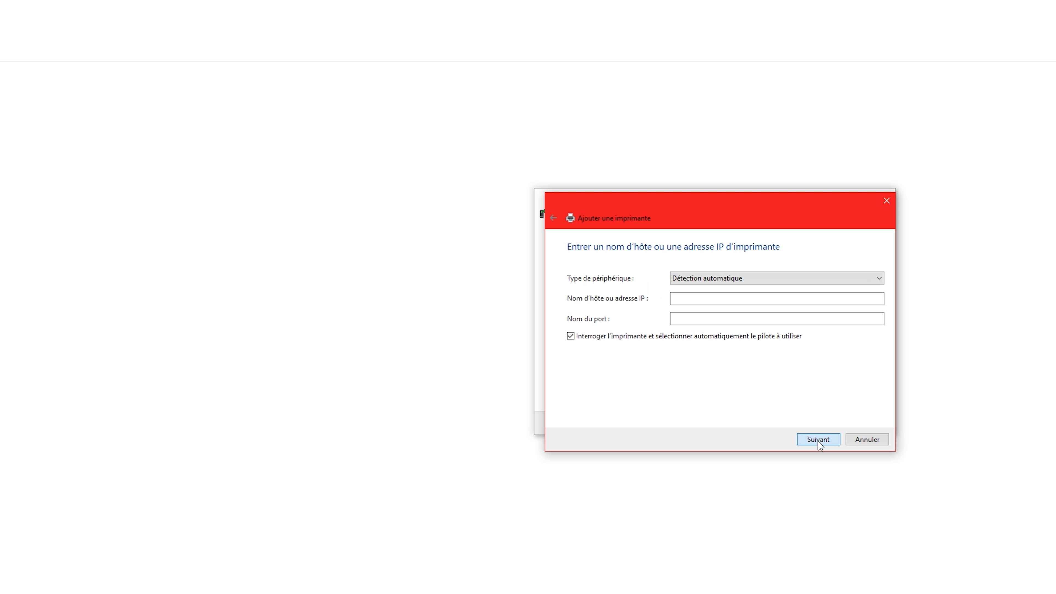
# Step: Set the device type to Périphérique TCP/IP with the NAS address 192.168.0.11 as host, and continue
pyautogui.click(811, 284)
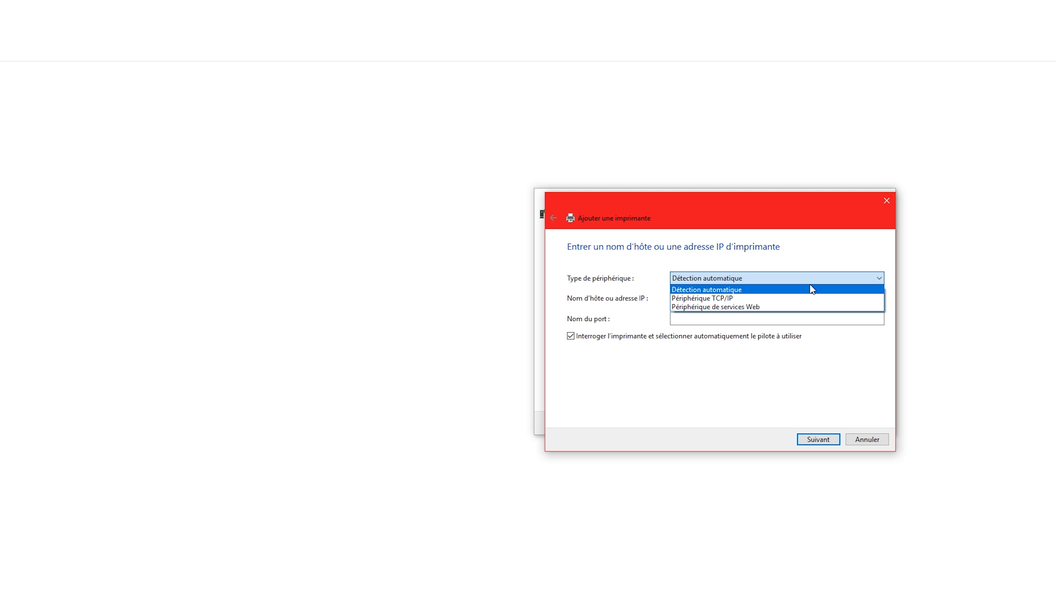
pyautogui.click(772, 298)
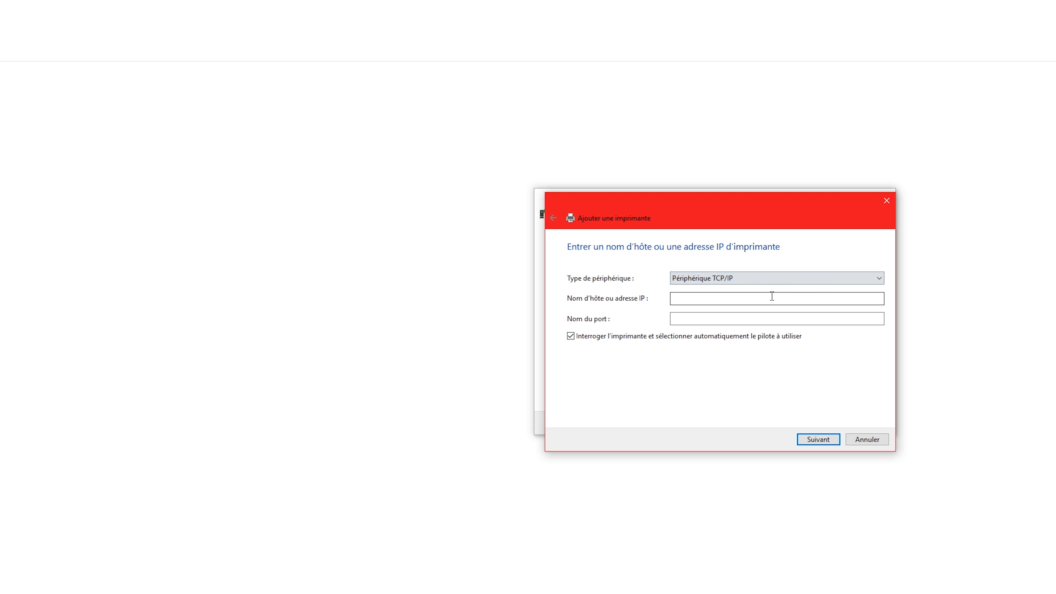
pyautogui.click(749, 299)
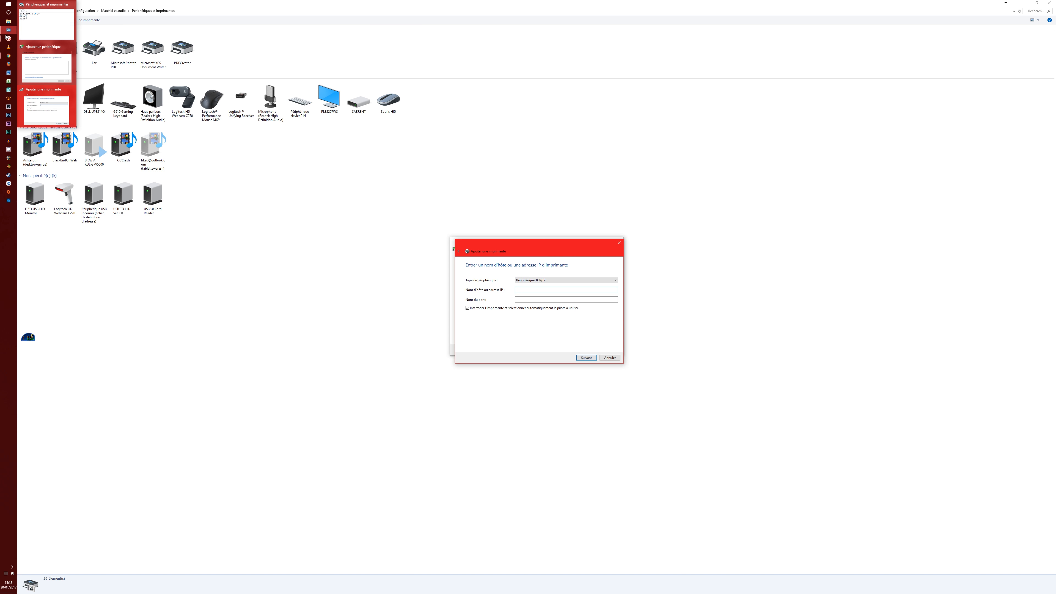
pyautogui.click(7, 37)
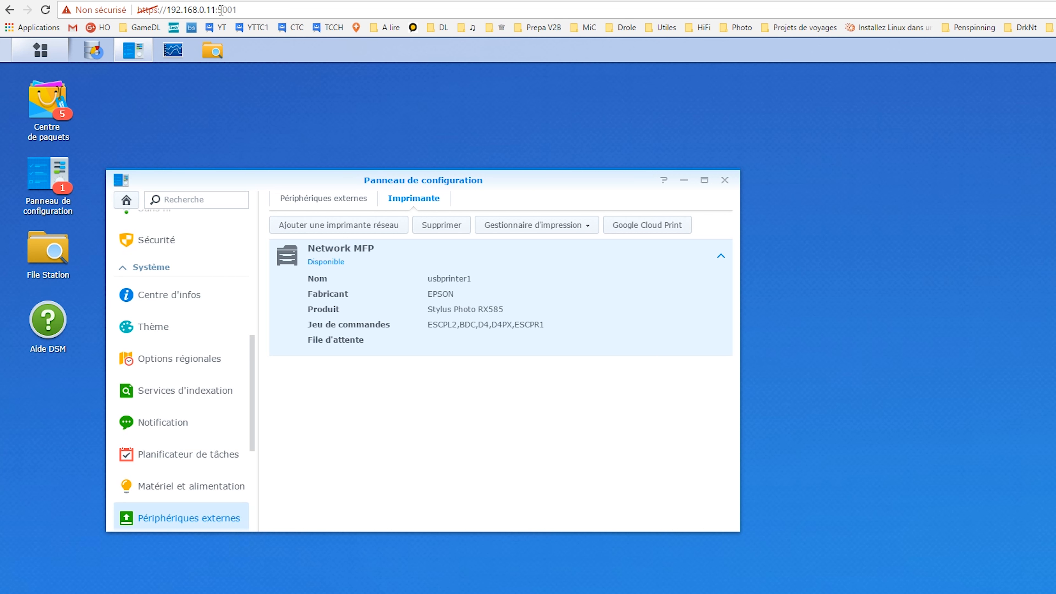
pyautogui.write('192.168.0.11')
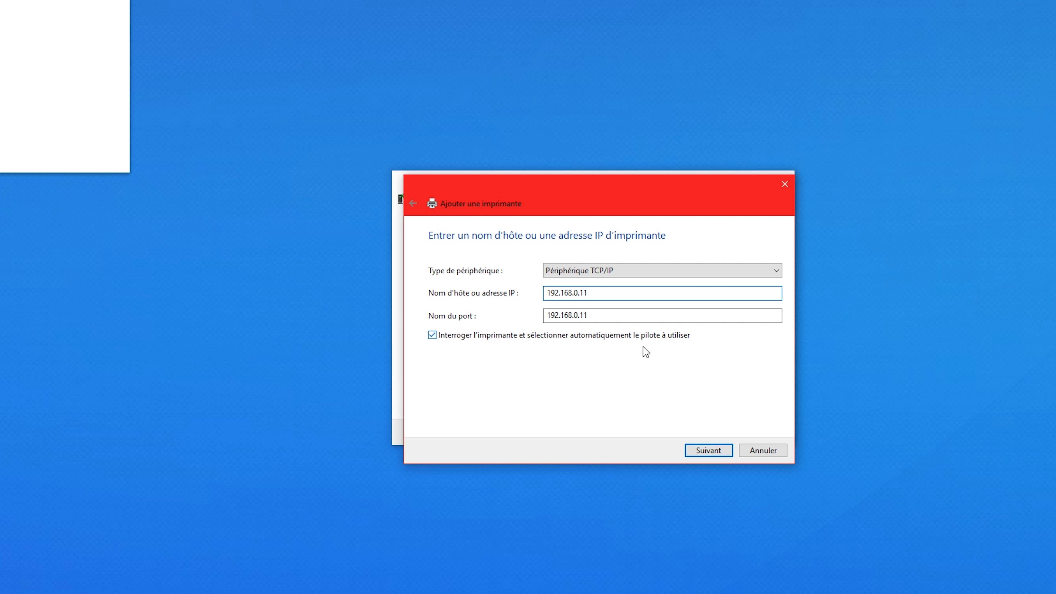
pyautogui.click(711, 448)
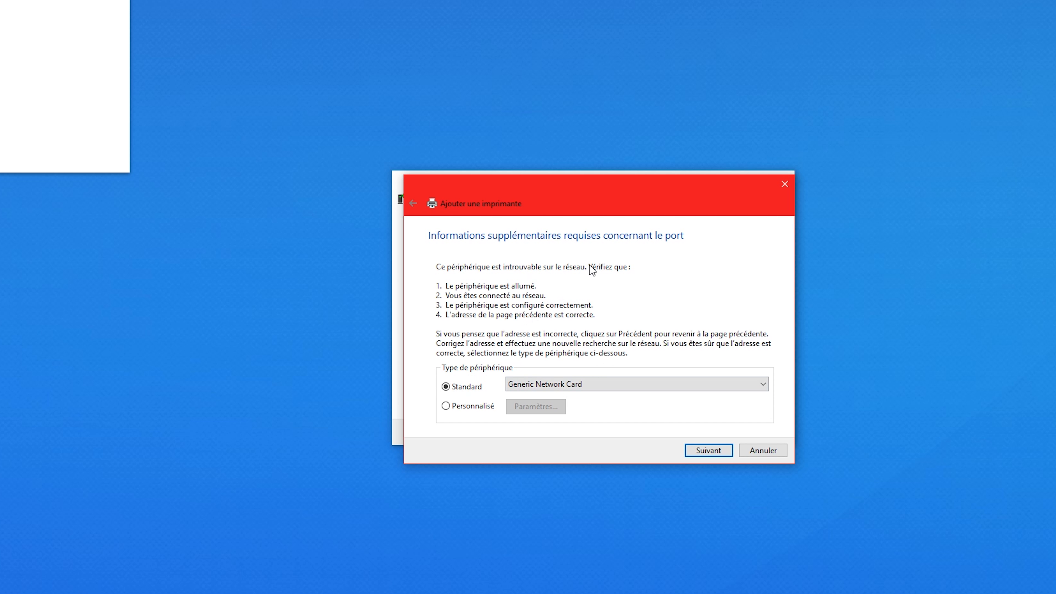
# Step: Configure a custom port using the LPR protocol, queue name usbprinter1 and LPR byte counting enabled, and continue to driver selection
pyautogui.click(462, 407)
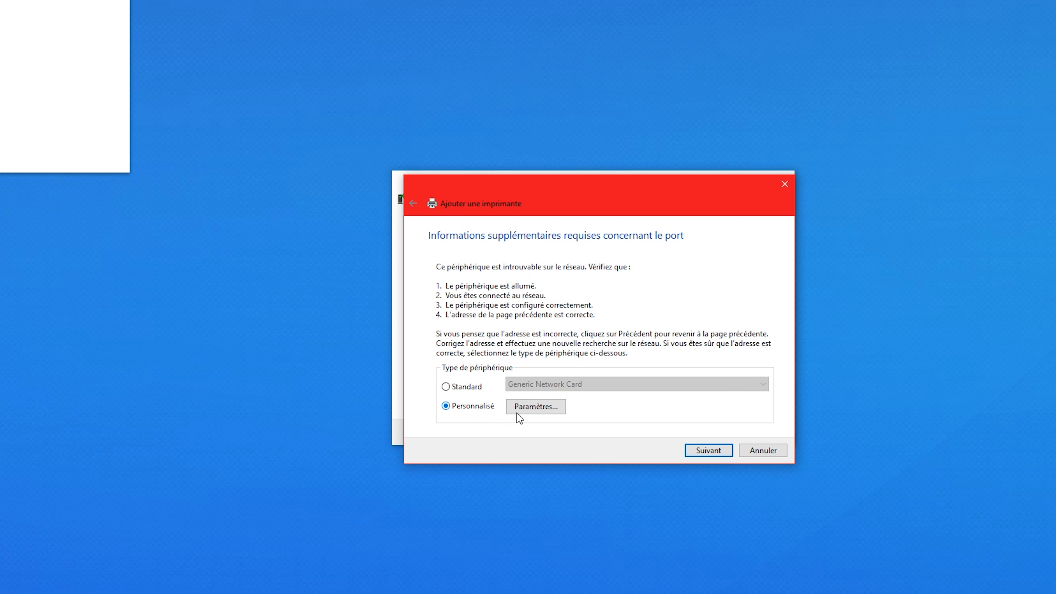
pyautogui.click(541, 408)
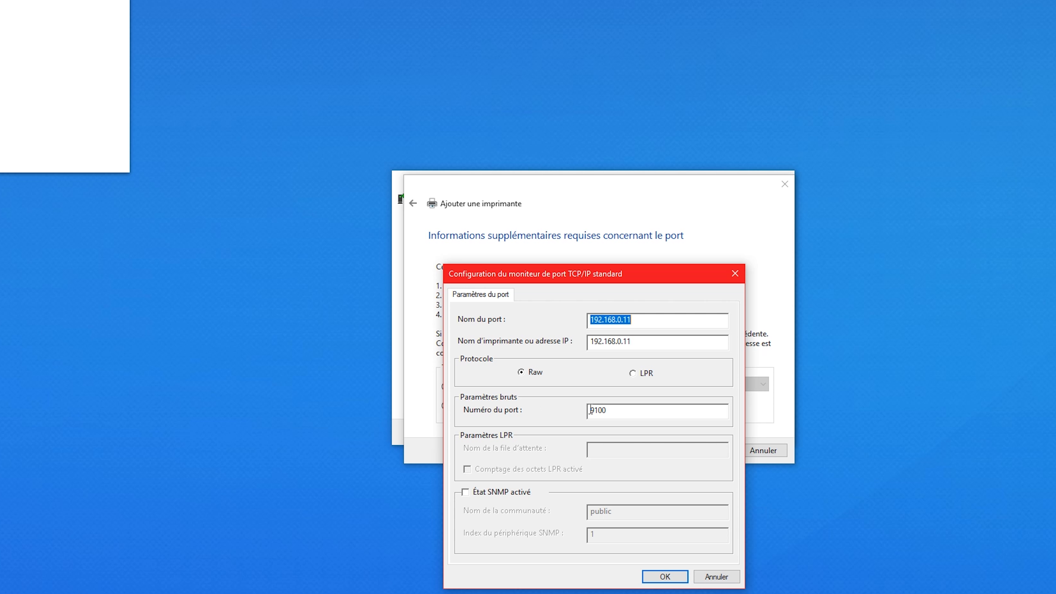
pyautogui.click(634, 373)
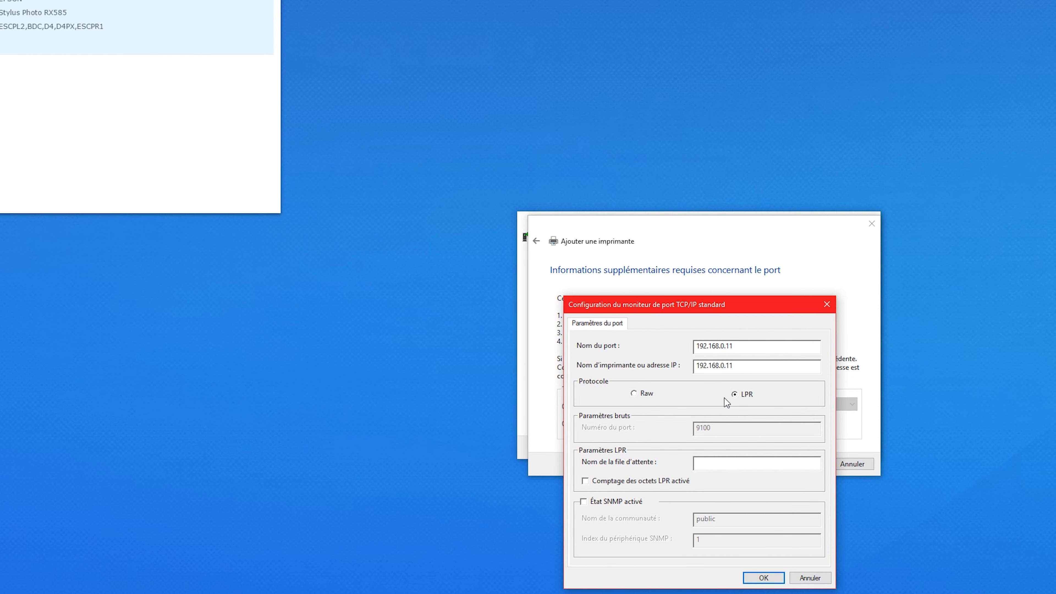
pyautogui.click(792, 472)
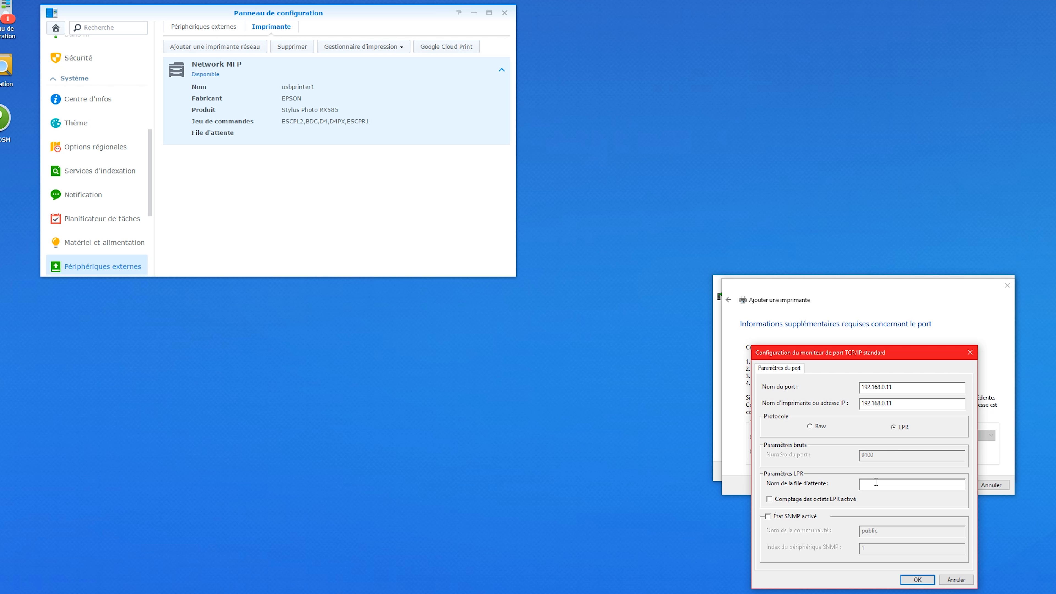
pyautogui.write('usbprinter')
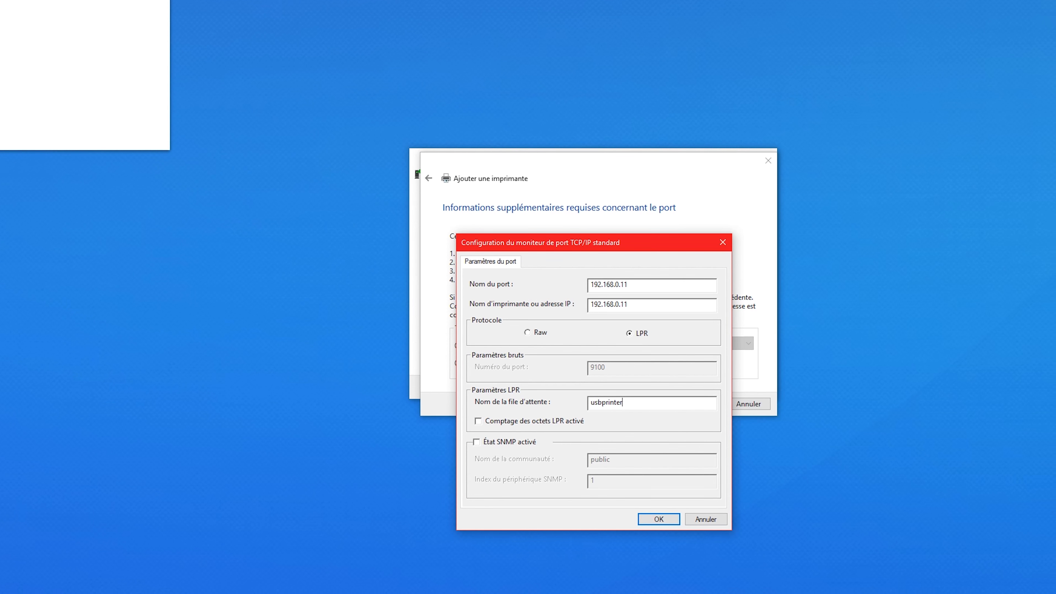
pyautogui.write('1')
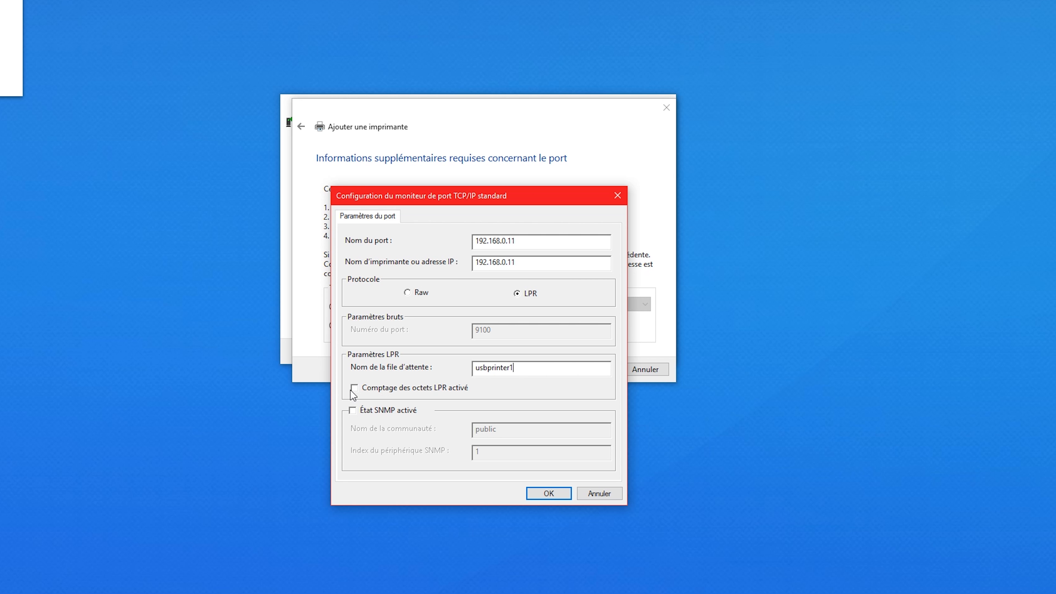
pyautogui.click(356, 390)
pyautogui.click(546, 495)
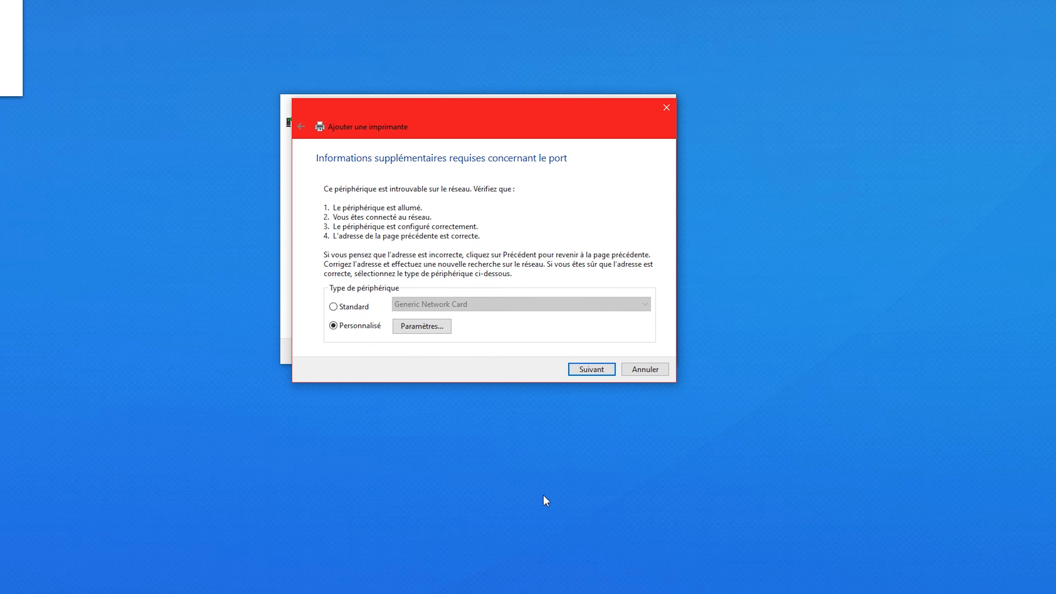
pyautogui.click(594, 374)
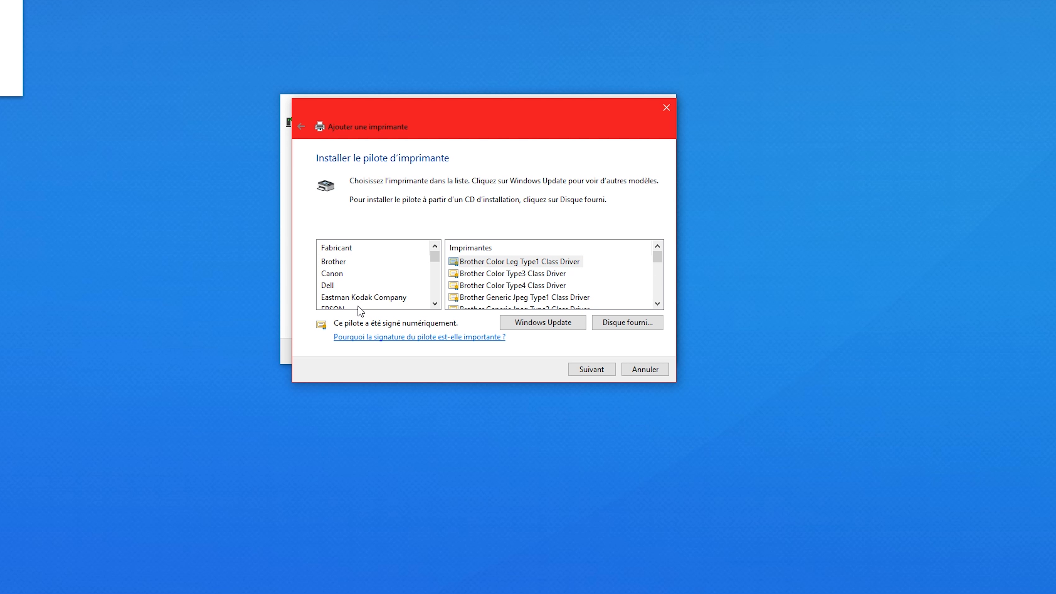
# Step: Choose the EPSON Stylus Photo RX585 Series driver and keep the currently installed driver version
pyautogui.click(335, 308)
pyautogui.scroll(-1, 373, 296)
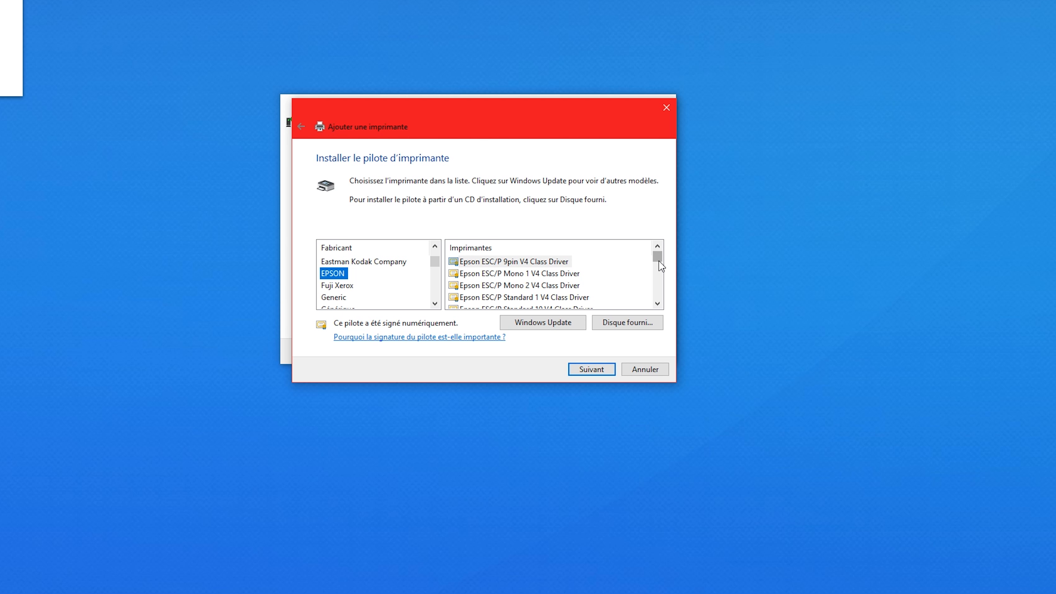
pyautogui.moveTo(659, 260); pyautogui.dragTo(648, 305)
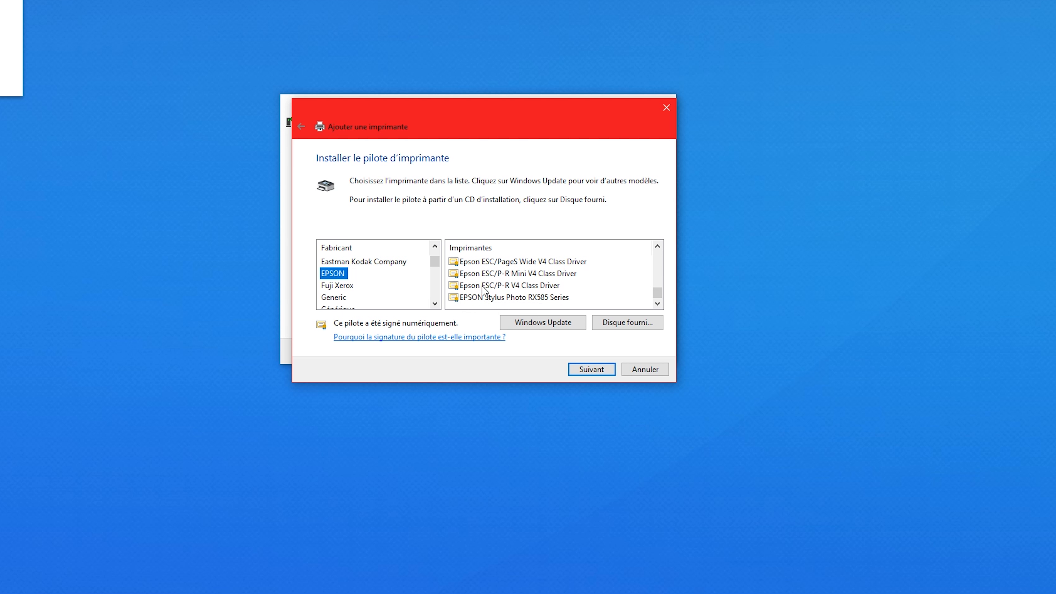
pyautogui.click(502, 295)
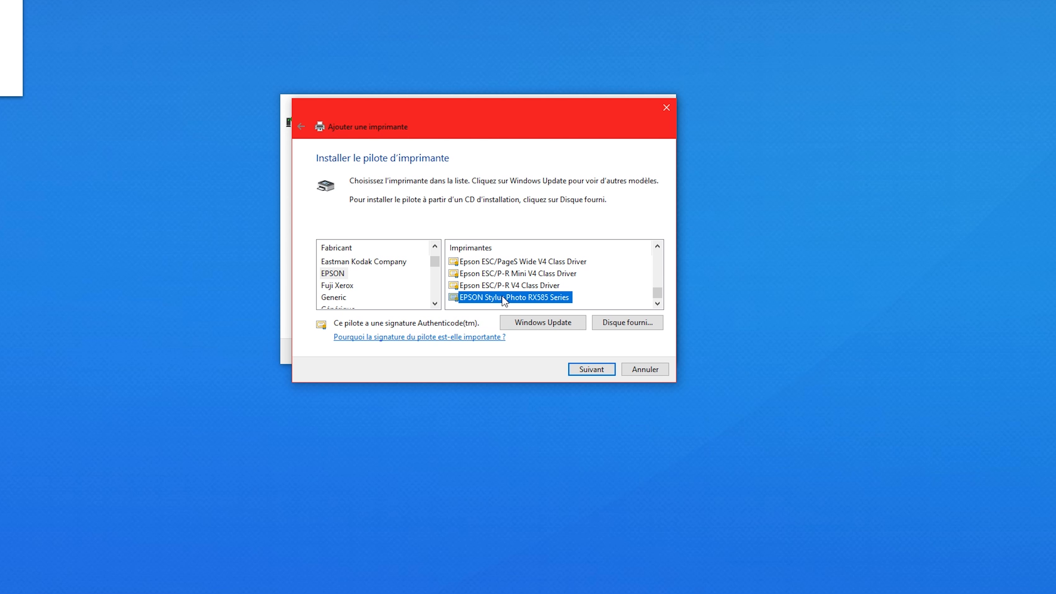
pyautogui.click(595, 368)
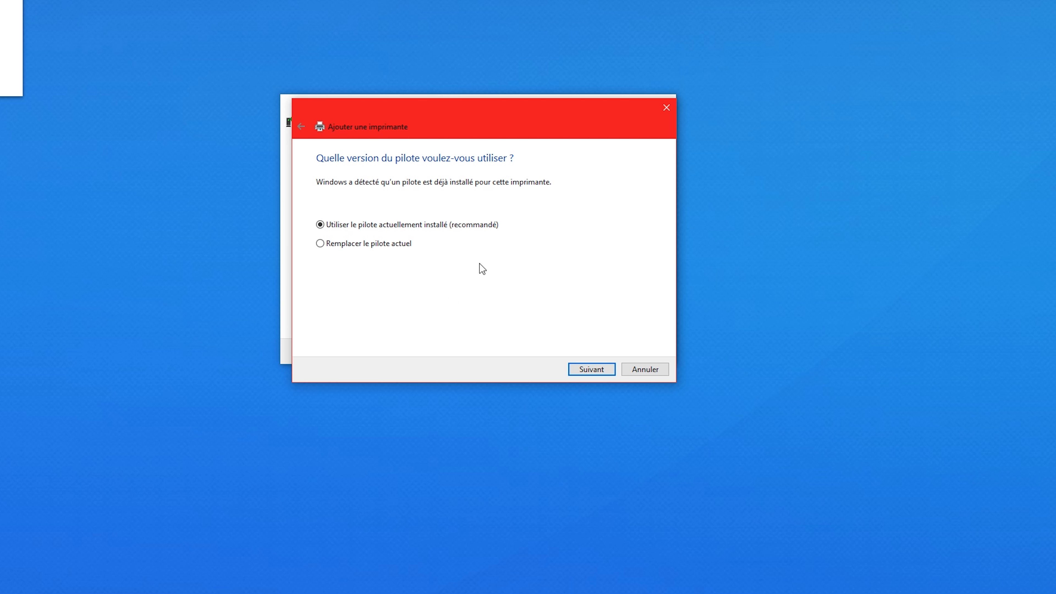
pyautogui.click(593, 371)
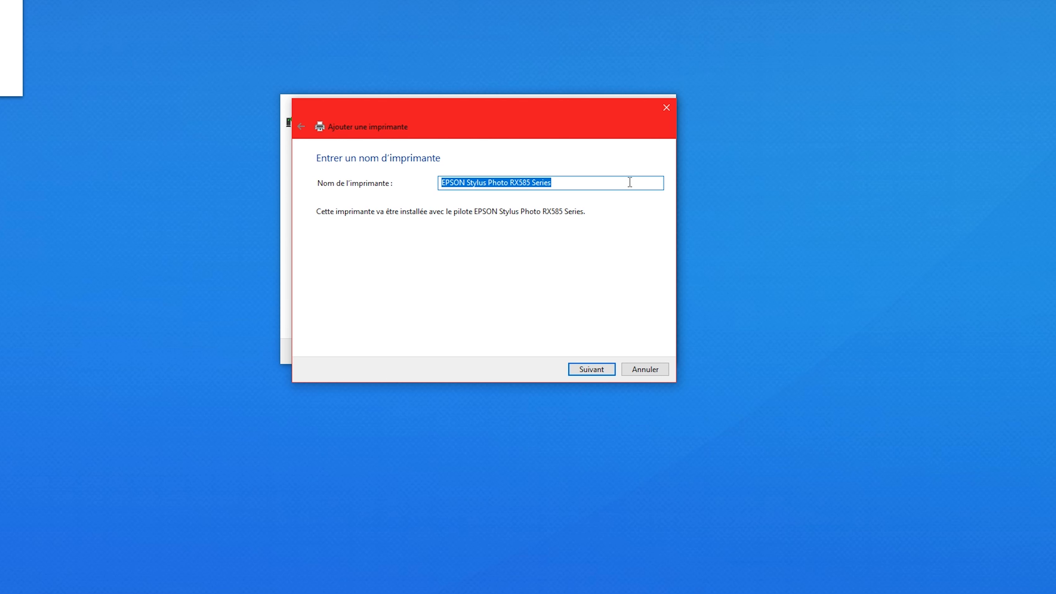
# Step: Name the printer RX 585 Syno2 and proceed with the installation
pyautogui.click(620, 183)
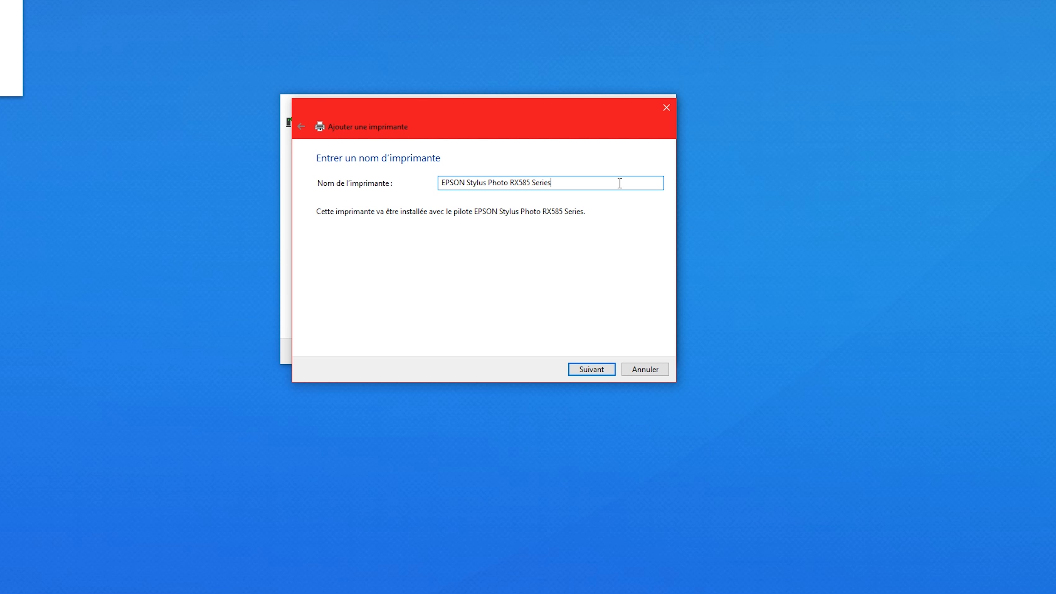
pyautogui.moveTo(619, 183); pyautogui.dragTo(415, 189)
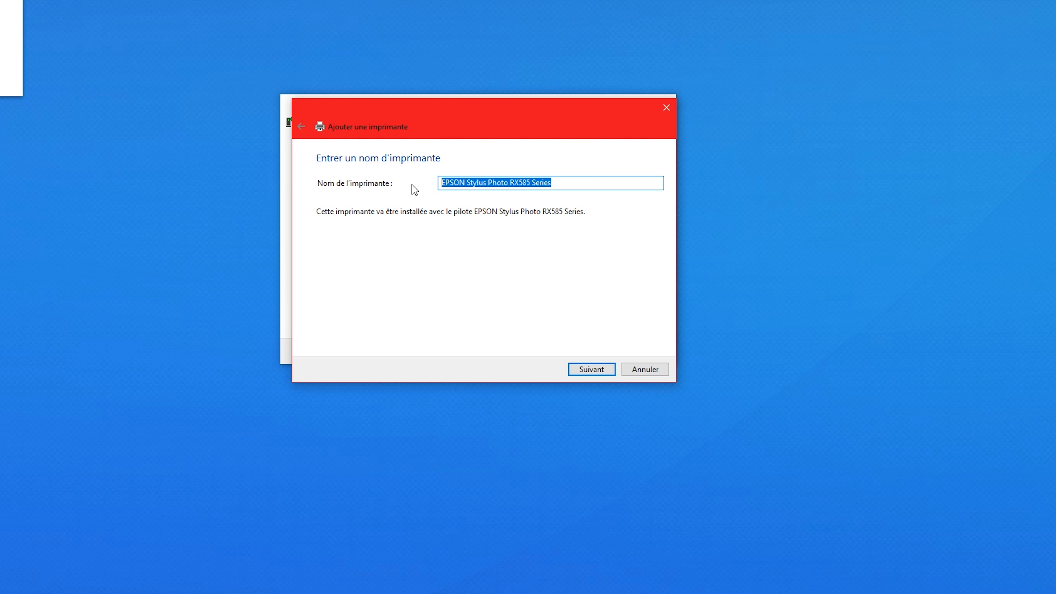
pyautogui.write('RX 585 Syno2')
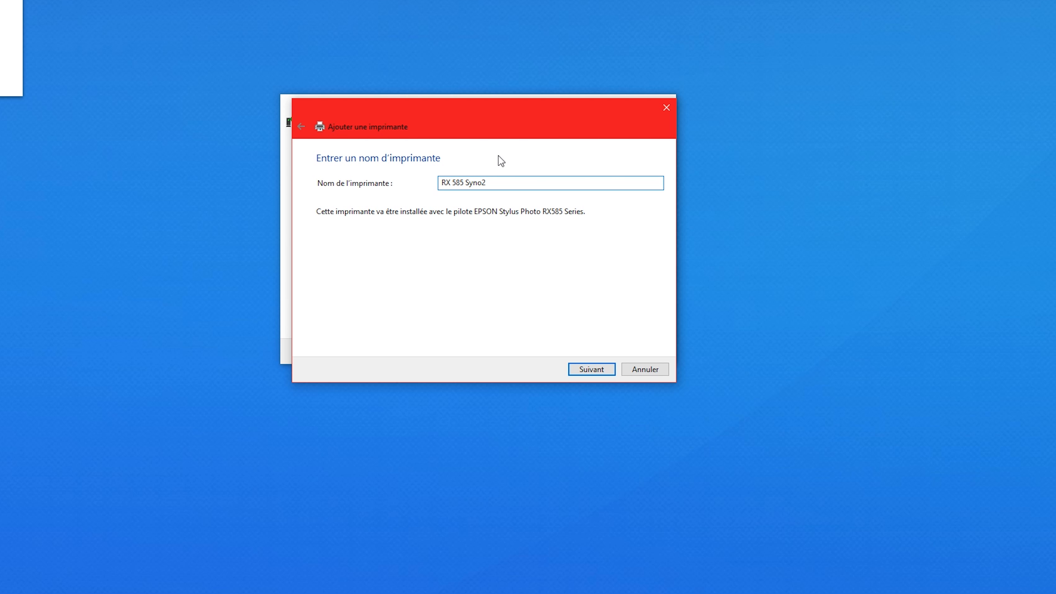
pyautogui.click(594, 371)
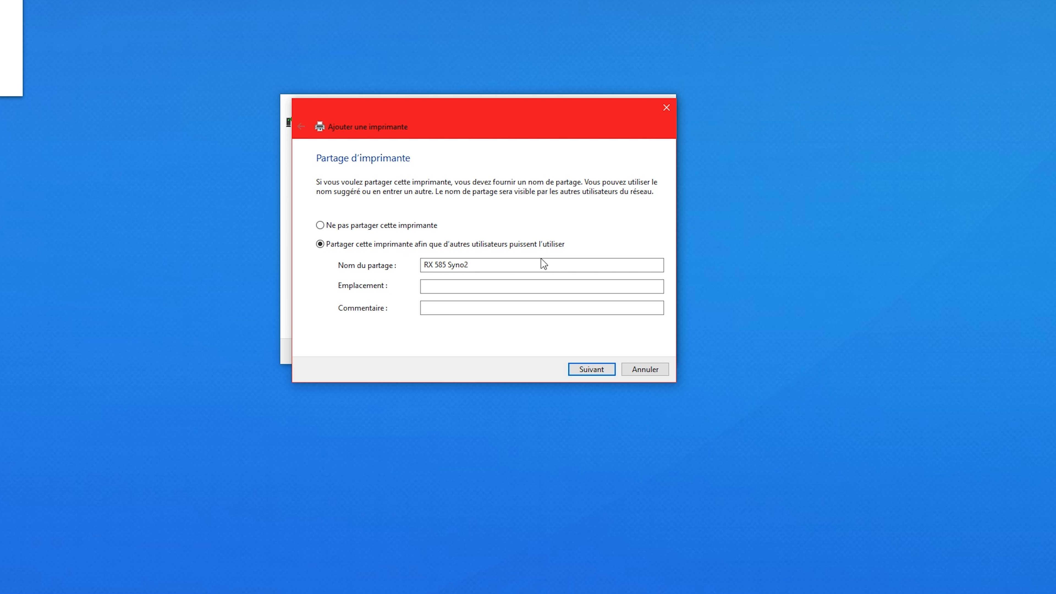
# Step: Choose not to share the printer and finish the add-printer wizard without printing a test page
pyautogui.click(386, 227)
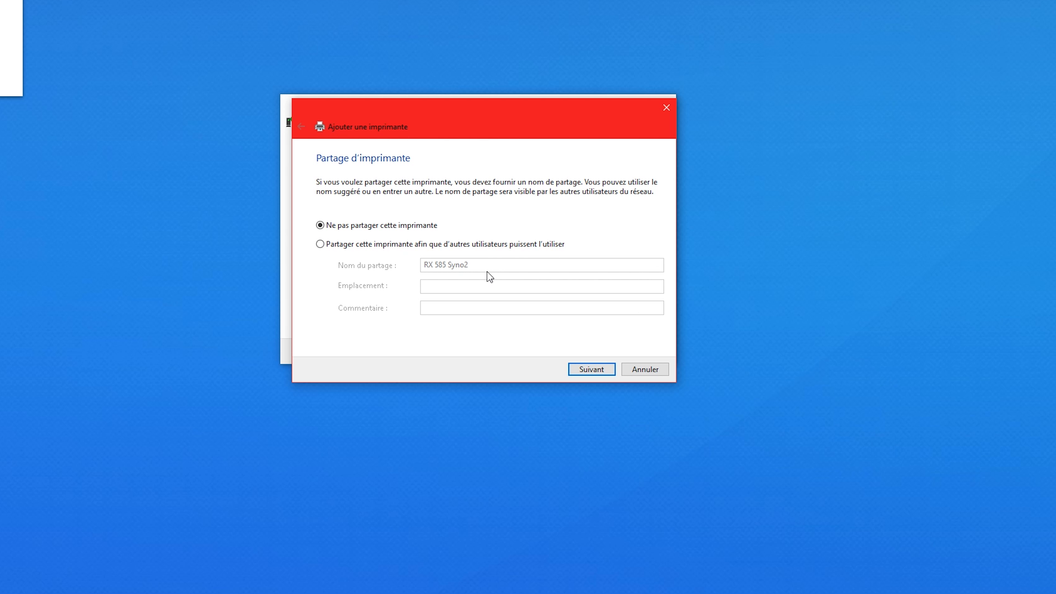
pyautogui.click(598, 371)
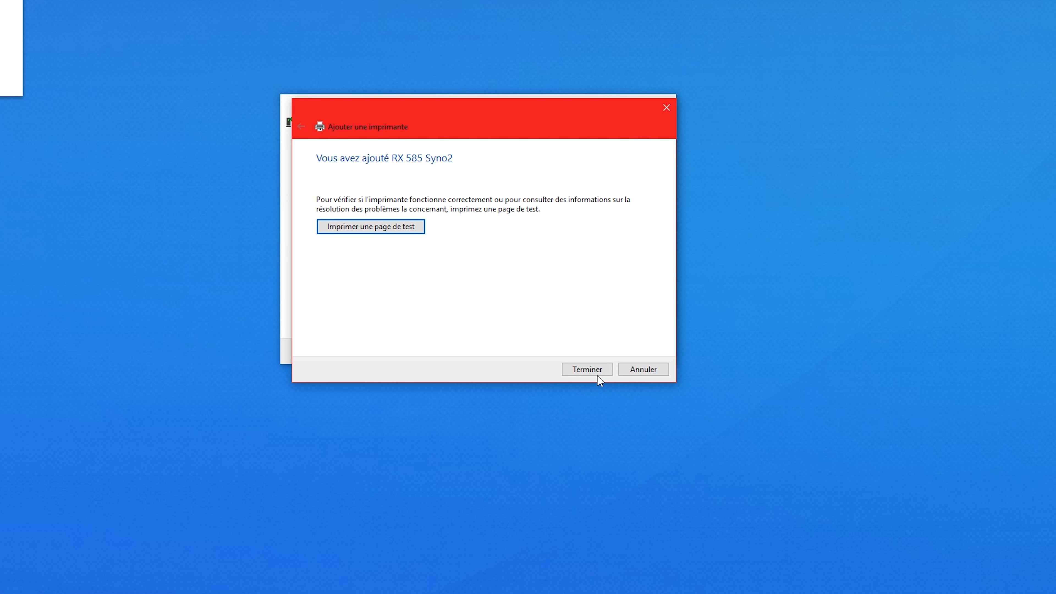
pyautogui.click(598, 374)
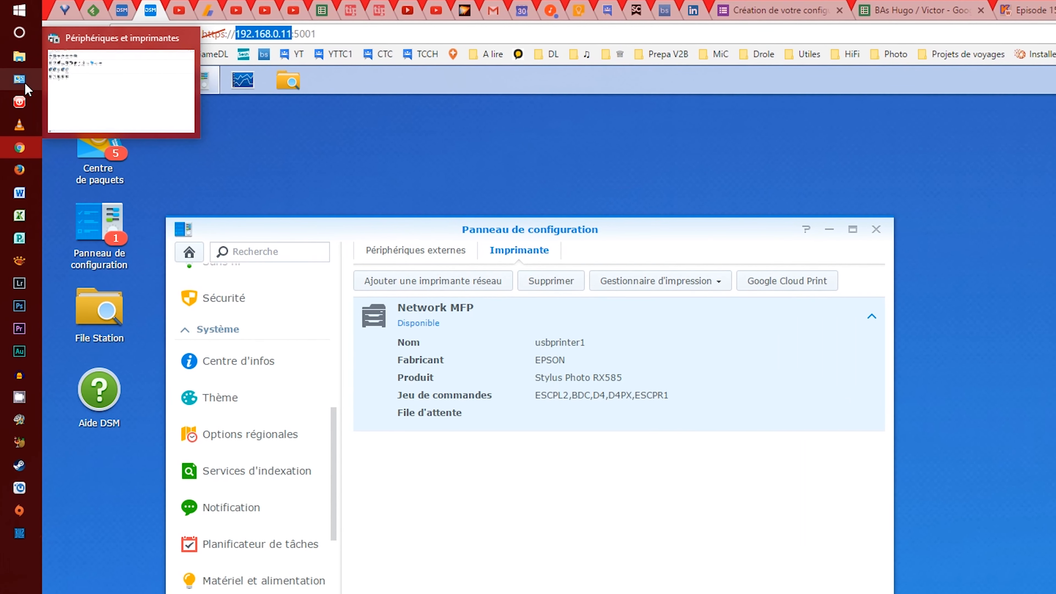
# Step: Switch to the Périphériques et imprimantes window and open the RX 585 Syno2 printer to check it
pyautogui.click(25, 82)
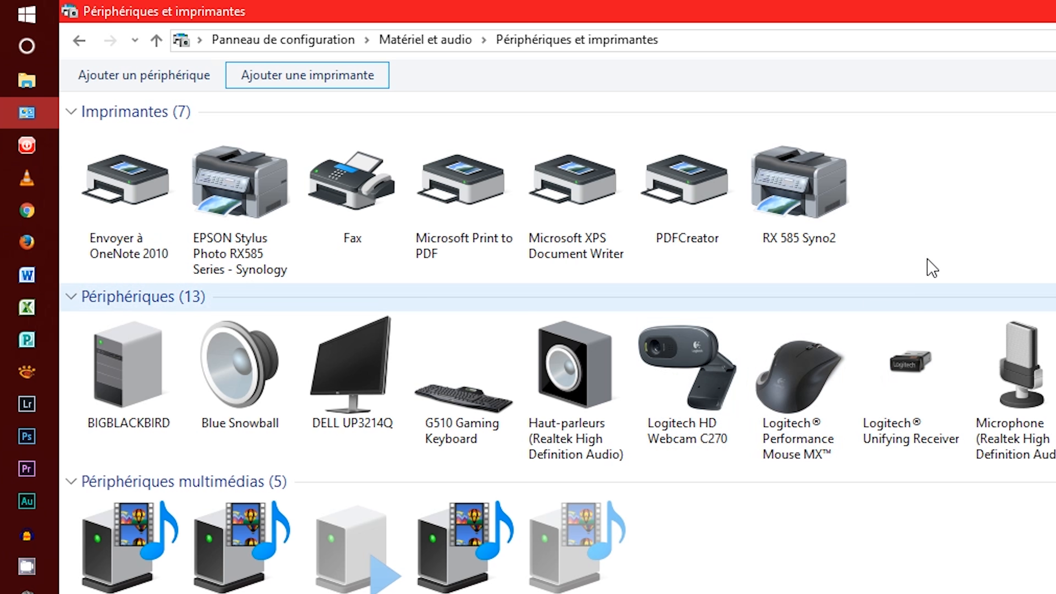
pyautogui.click(823, 208)
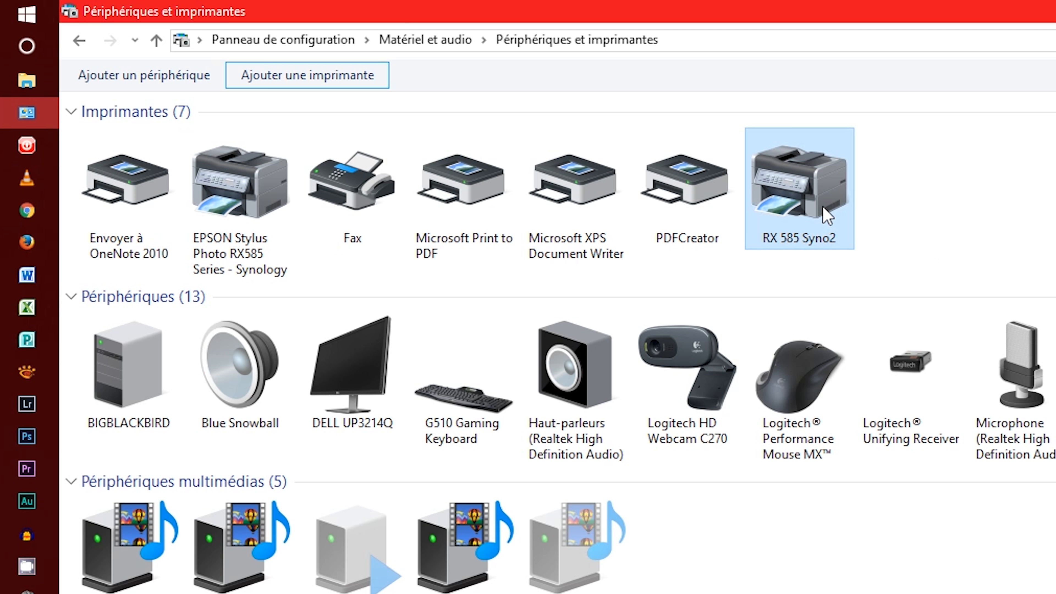
pyautogui.doubleClick(811, 192)
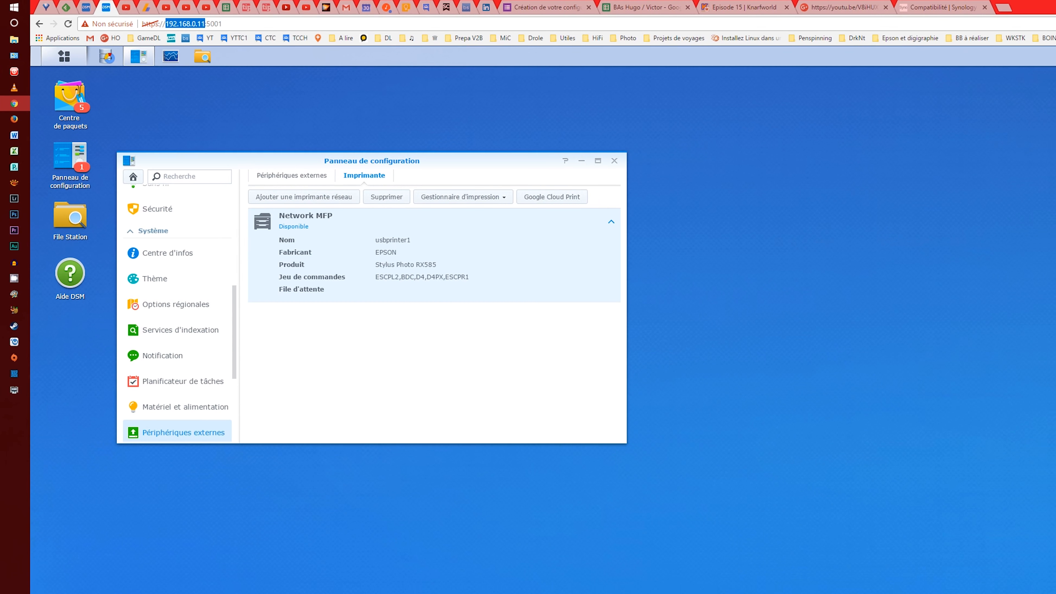
# Step: In Chrome, open the print dialog for the Synology DSM page and select RX 585 Syno2 as the destination
pyautogui.click(1052, 13)
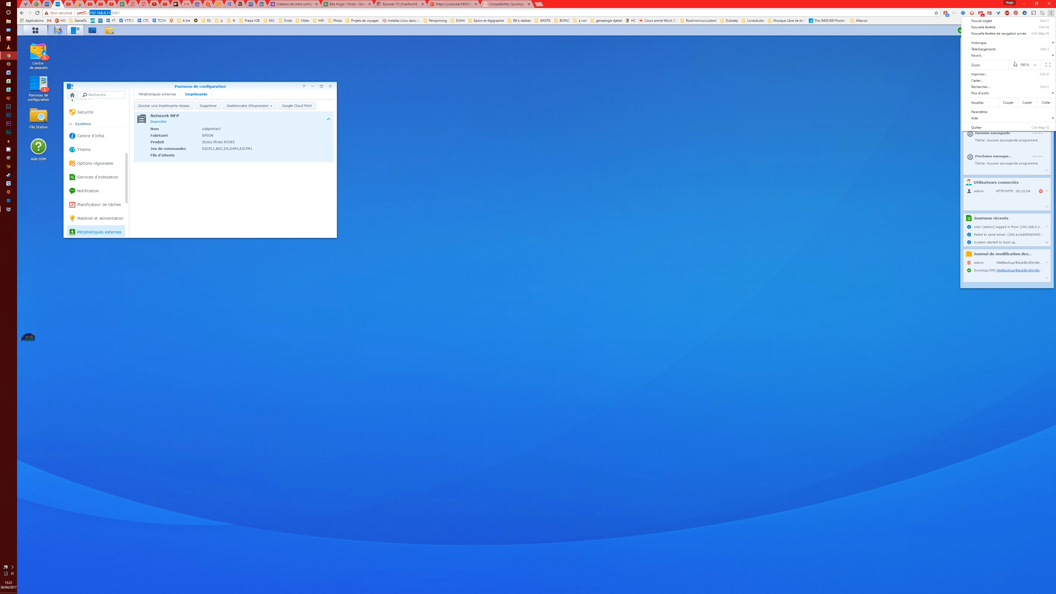
pyautogui.click(1003, 77)
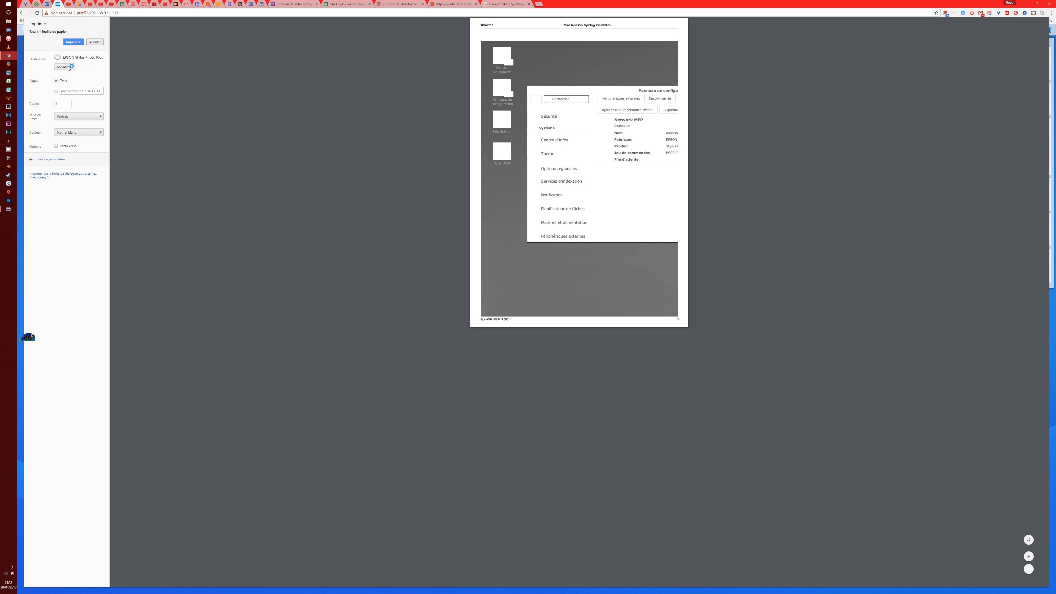
pyautogui.click(65, 67)
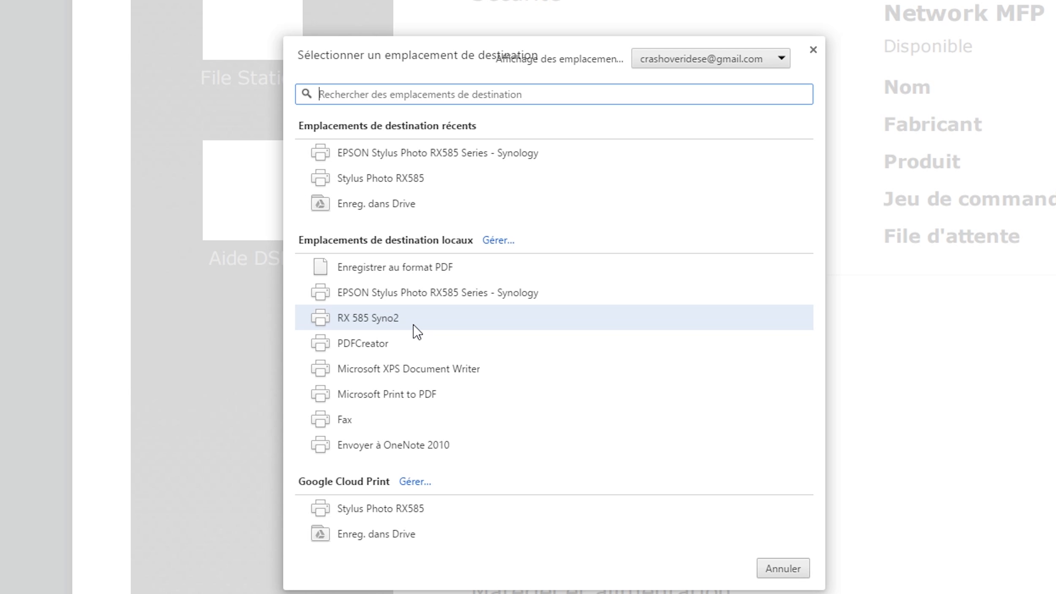
pyautogui.click(414, 326)
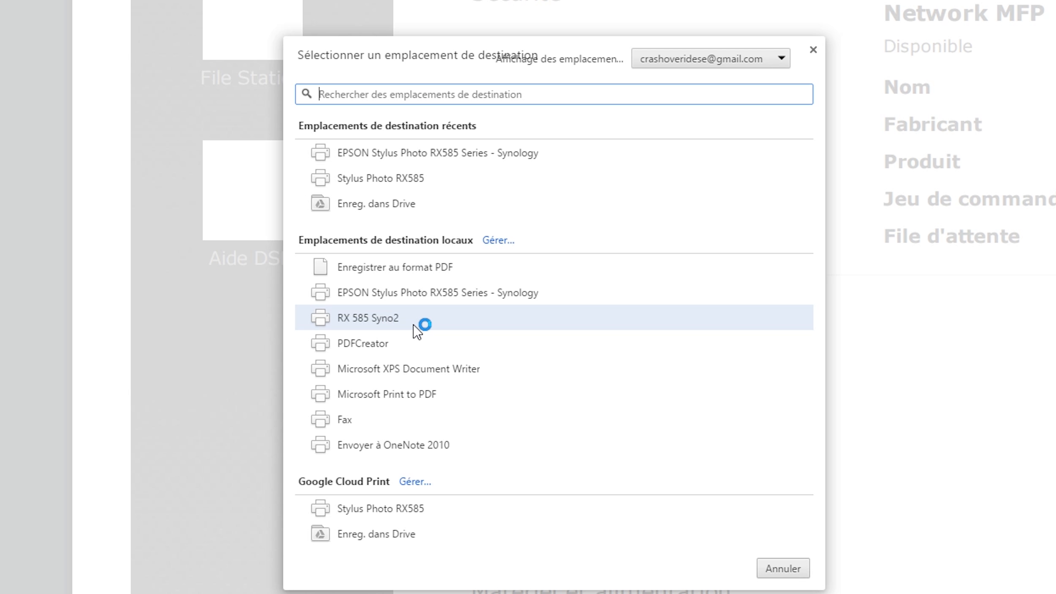